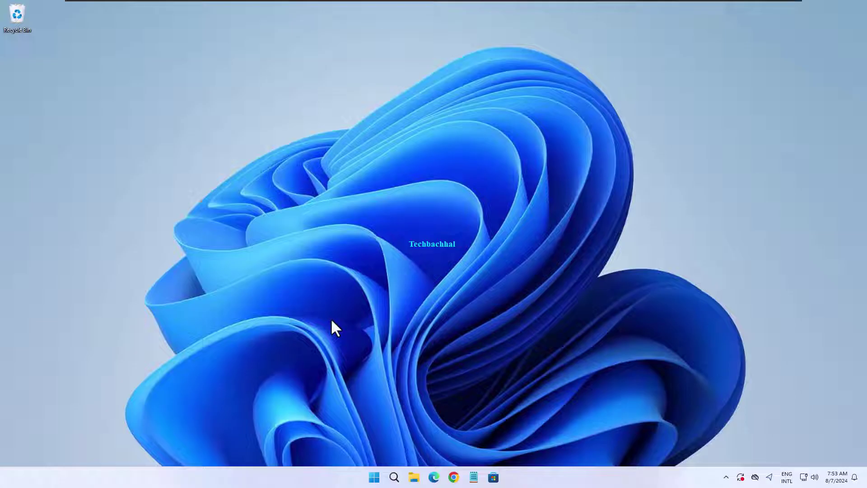
# - Open Device Manager from the Start context menu, expand Universal Serial Bus controllers and right-click USB Composite Device
pyautogui.rightClick(373, 478)
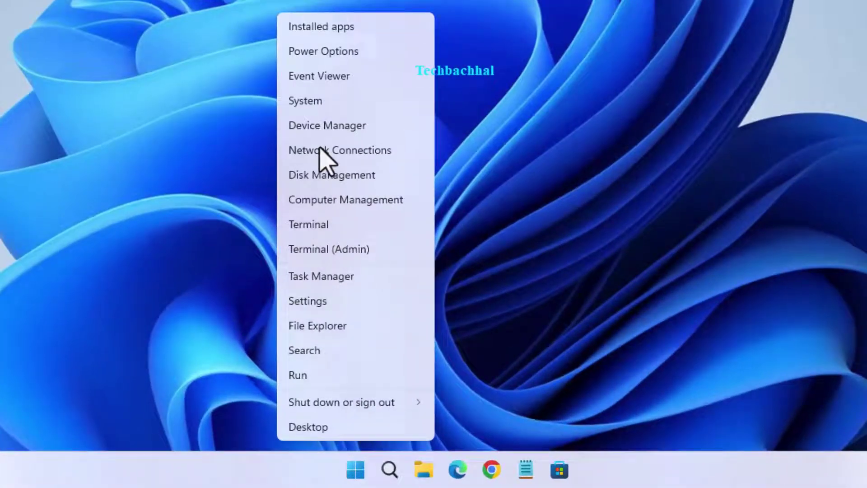
pyautogui.click(323, 128)
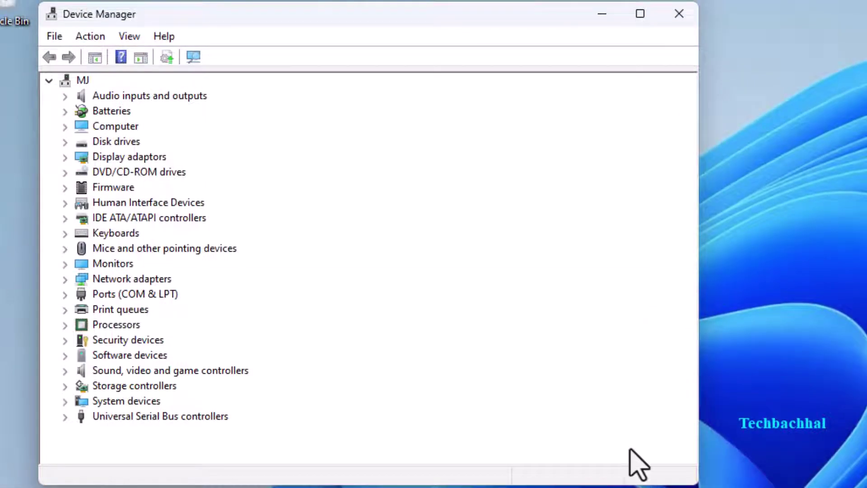
pyautogui.click(65, 416)
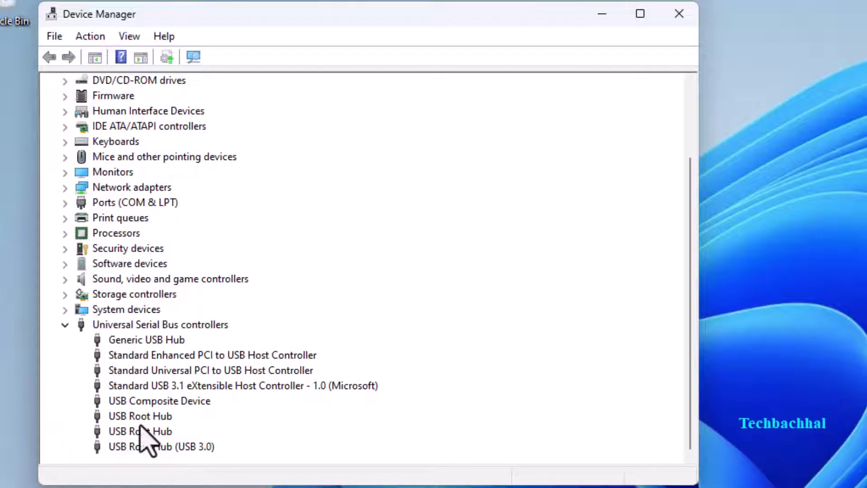
pyautogui.rightClick(153, 401)
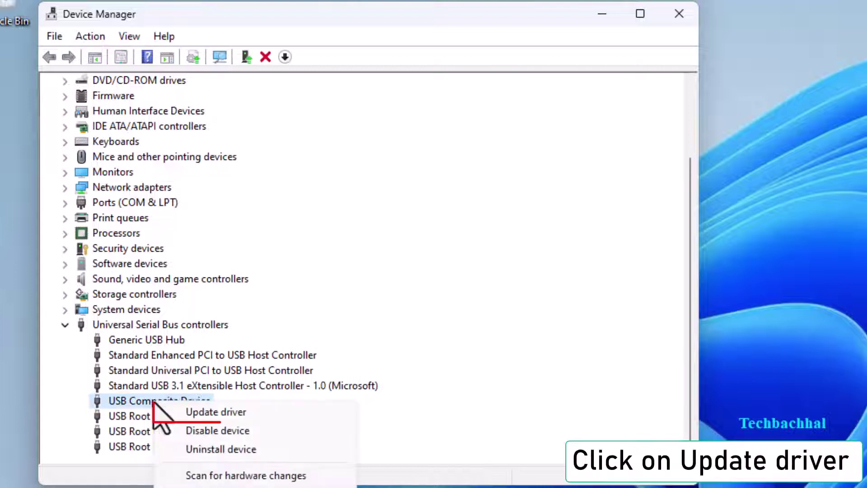
# - Search automatically for a USB Composite Device driver, confirm the best driver is already installed, and close
pyautogui.click(204, 413)
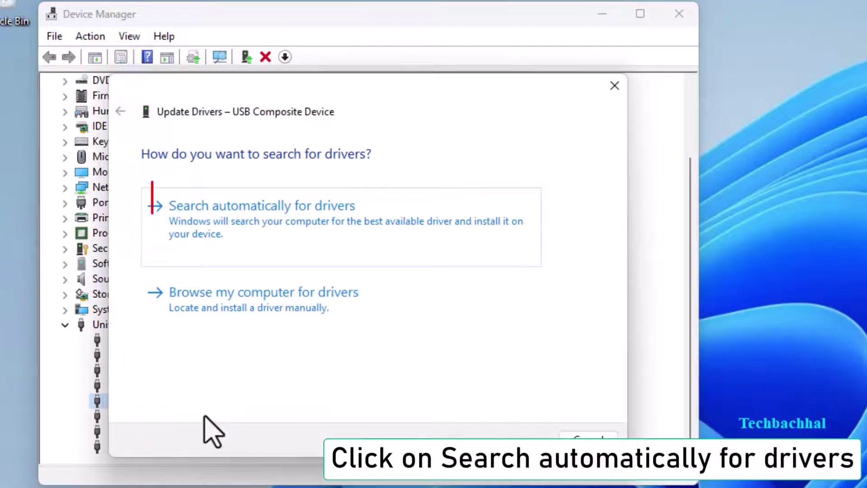
pyautogui.click(252, 230)
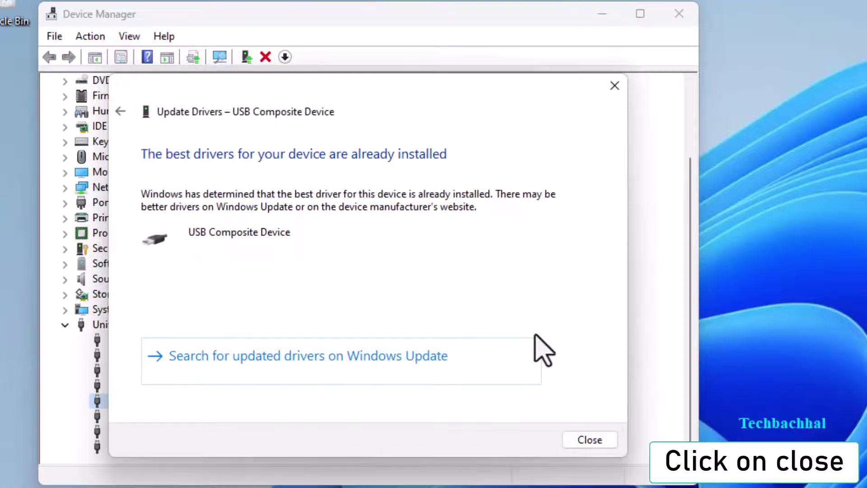
pyautogui.click(590, 441)
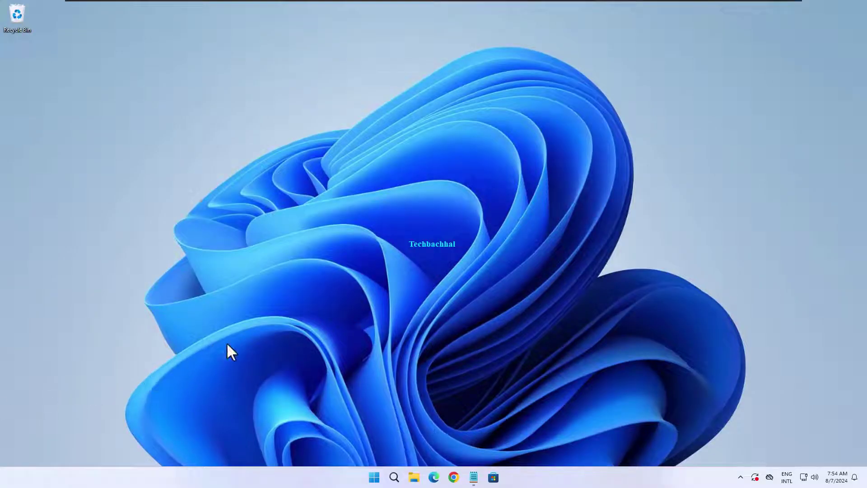
# - Search for cmd and launch Command Prompt as administrator, accepting the UAC prompt
pyautogui.click(394, 478)
pyautogui.write('cmd')
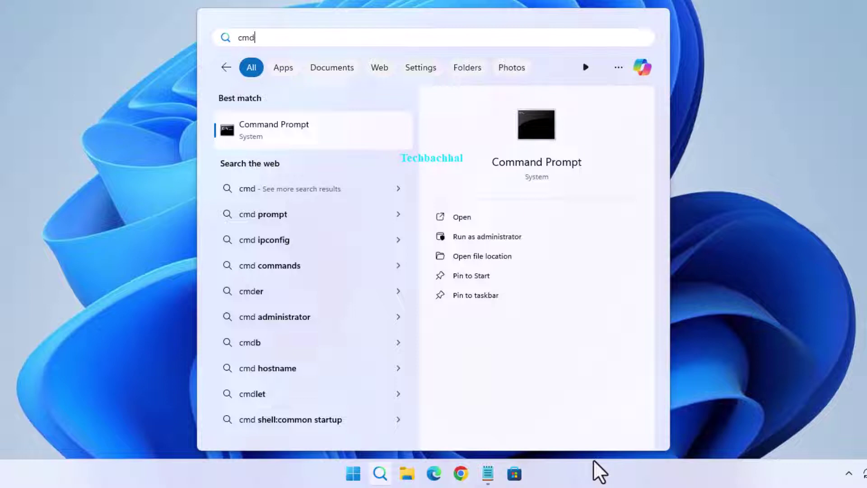
pyautogui.click(485, 234)
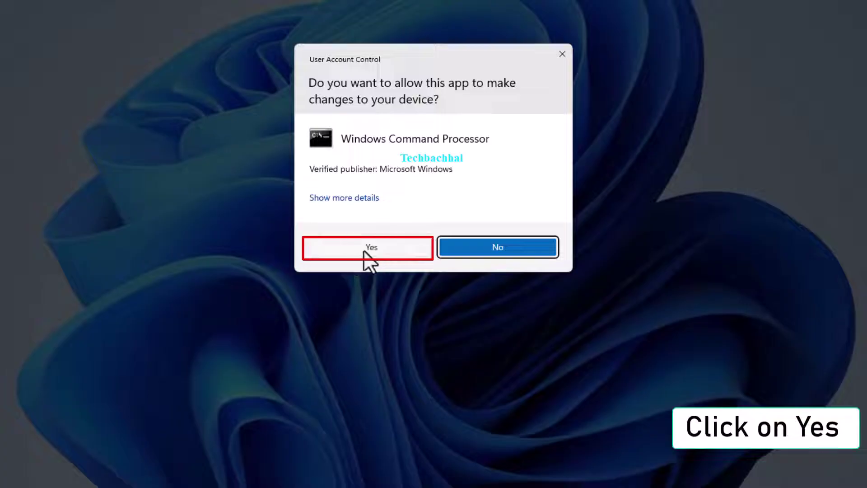
pyautogui.click(364, 251)
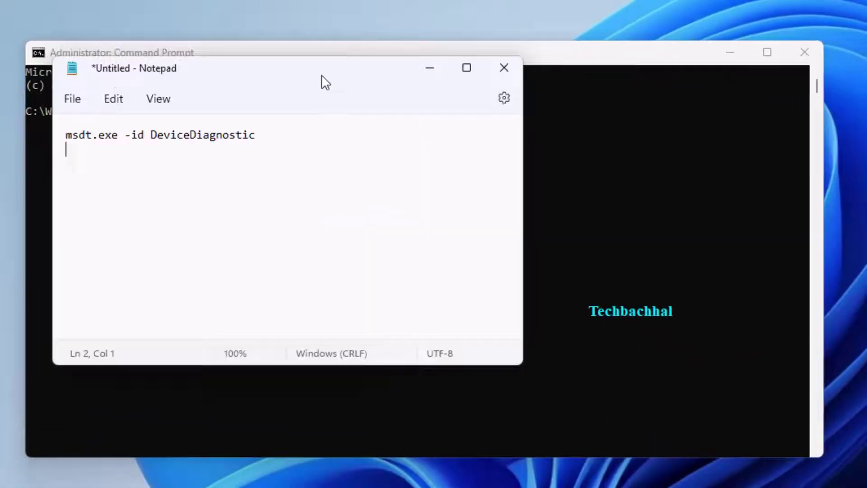
# - Copy 'msdt.exe -id DeviceDiagnostic' from Notepad, paste it into Command Prompt and run it
pyautogui.moveTo(325, 82); pyautogui.dragTo(546, 206)
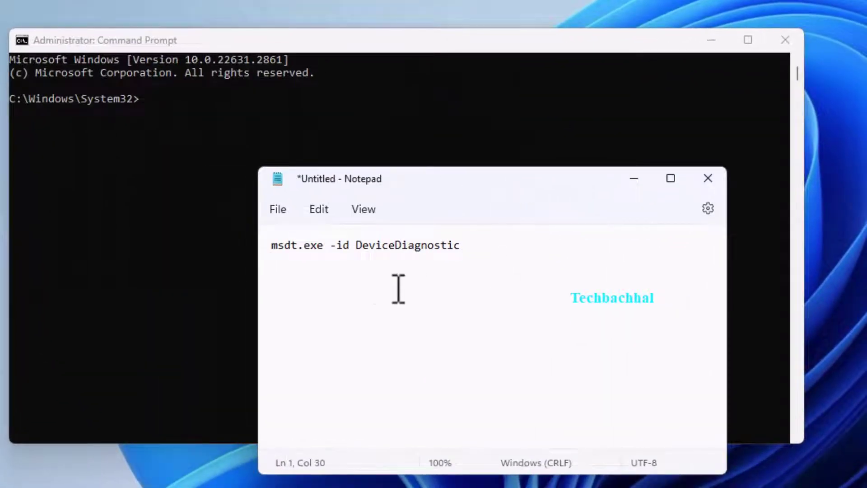
pyautogui.hotkey('ctrl', 'a')
pyautogui.hotkey('ctrl', 'c')
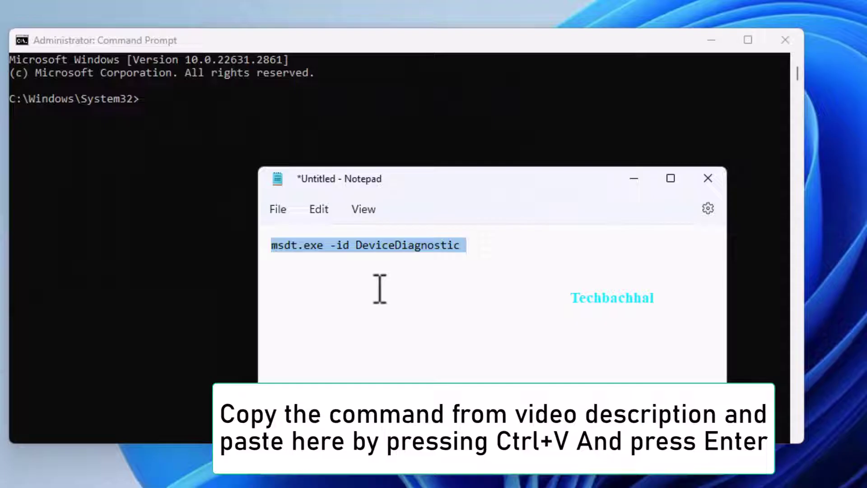
pyautogui.click(633, 179)
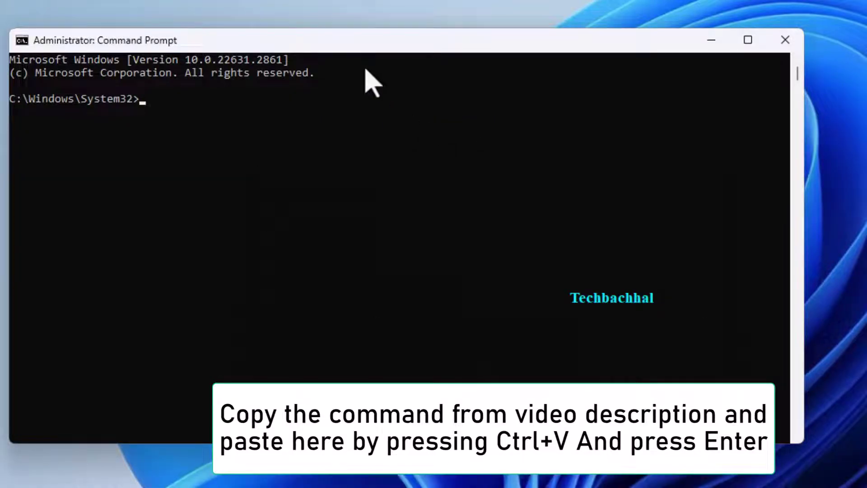
pyautogui.rightClick(352, 39)
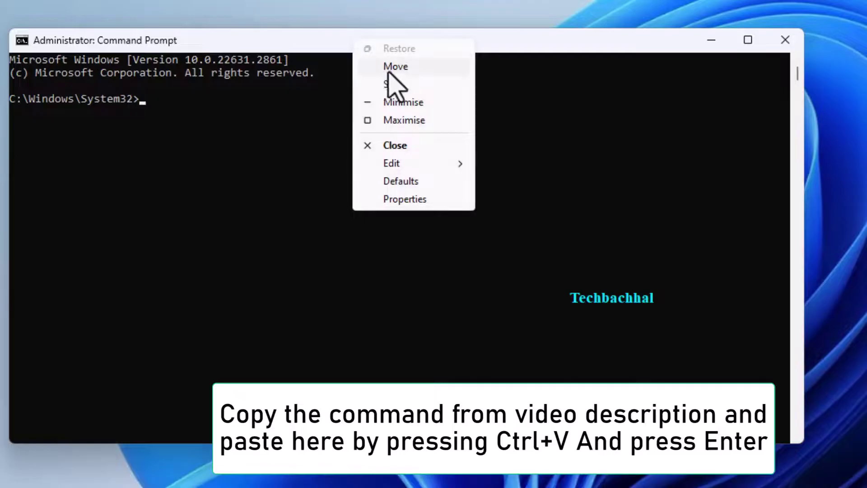
pyautogui.moveTo(412, 167)
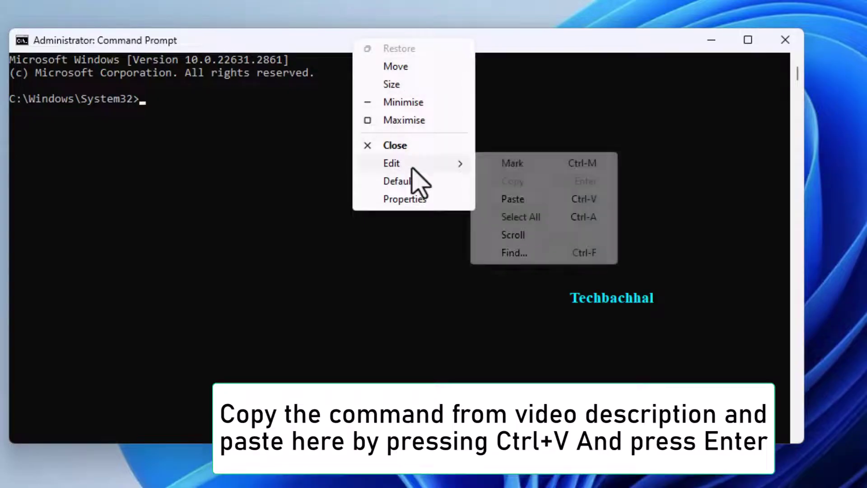
pyautogui.click(512, 200)
pyautogui.press('Return')
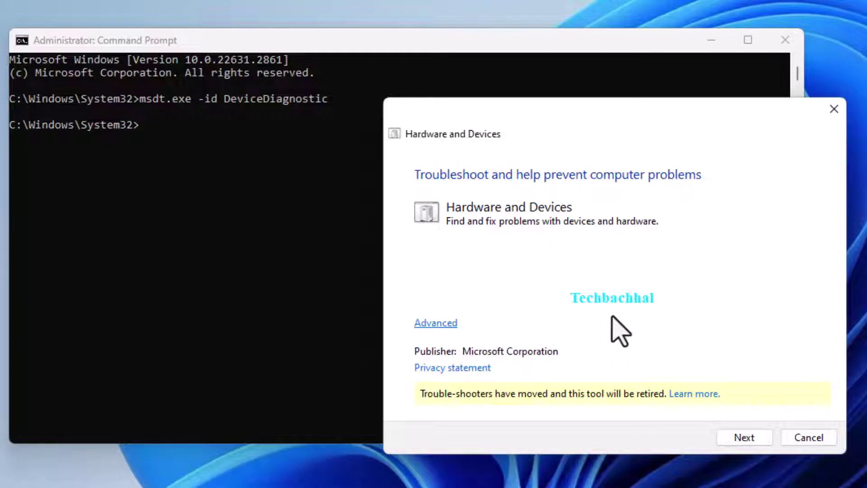
# - Close Command Prompt, run the troubleshooter scan and apply the suggested restart fix
pyautogui.click(786, 40)
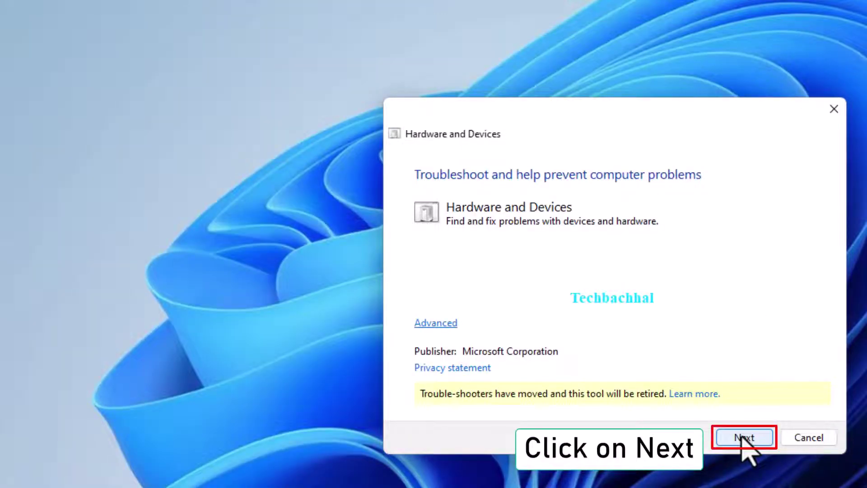
pyautogui.click(742, 437)
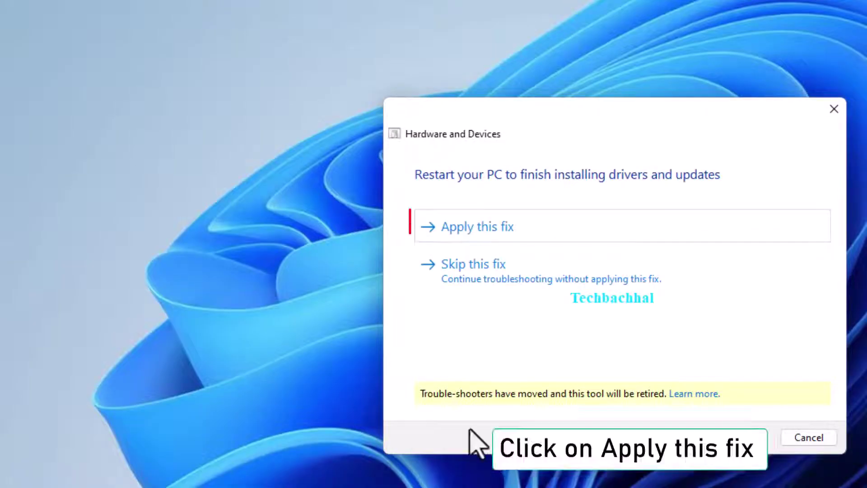
pyautogui.click(474, 224)
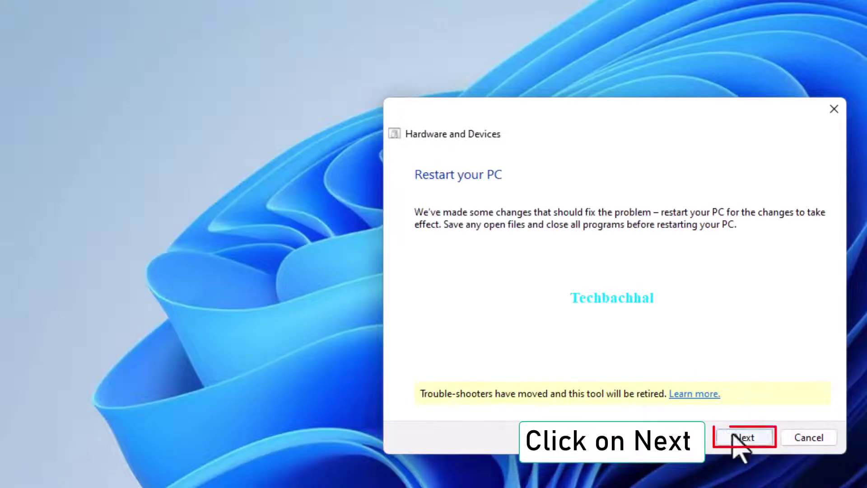
pyautogui.click(744, 437)
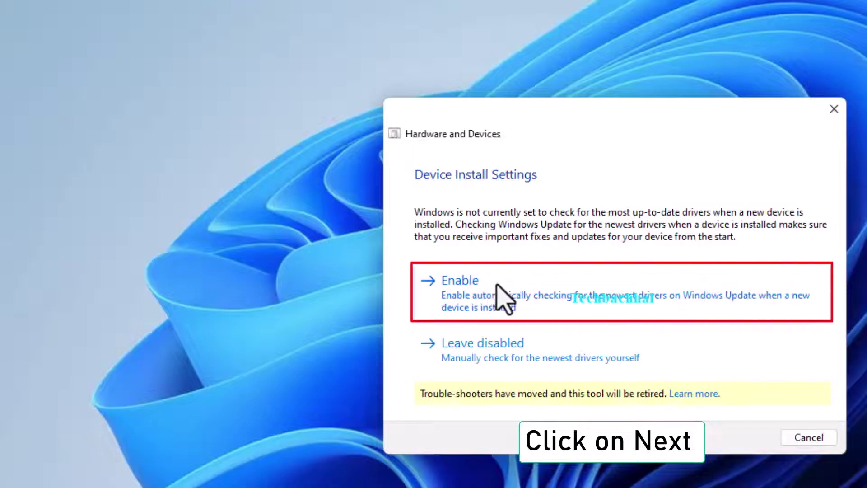
# - Enable automatic driver checking from Windows Update, confirm the fix, and close the troubleshooter
pyautogui.click(466, 294)
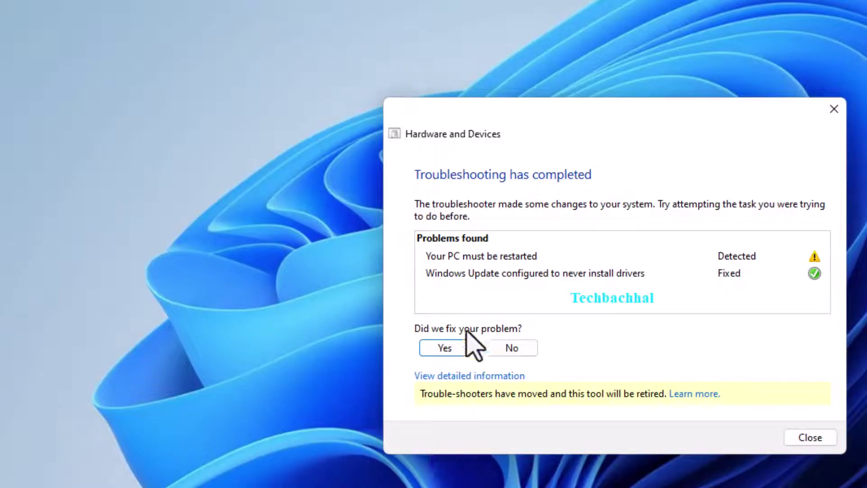
pyautogui.click(444, 349)
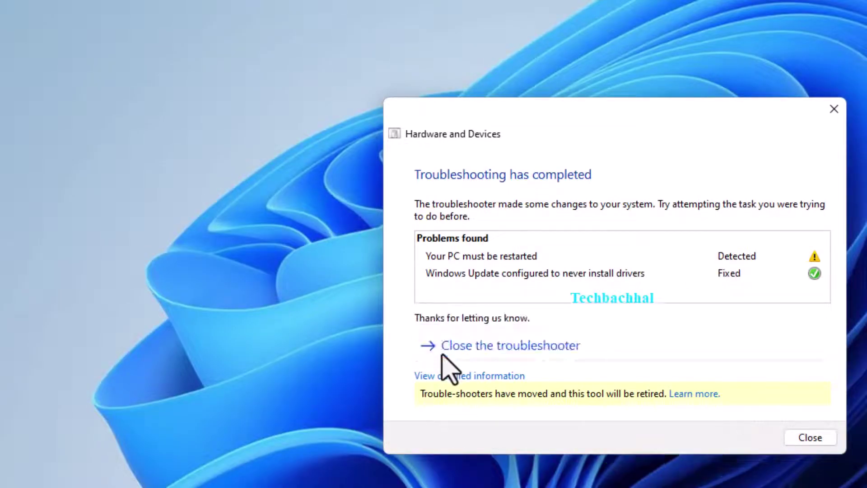
pyautogui.click(554, 351)
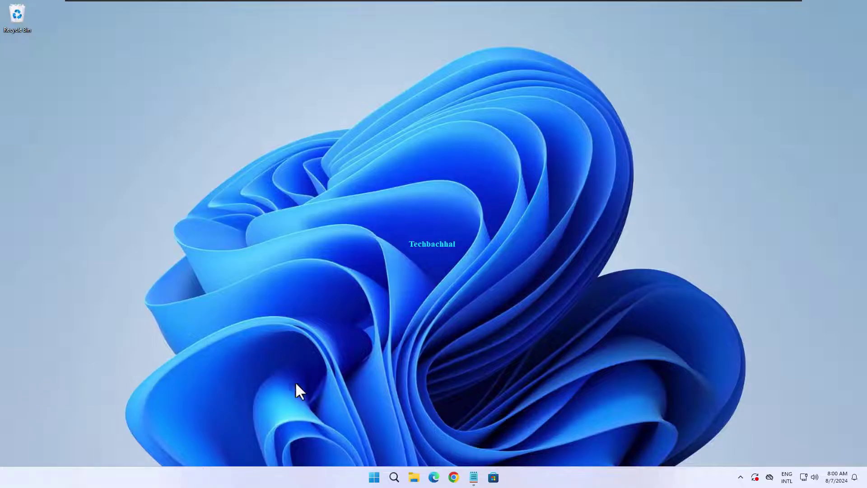
# - Open Device Manager from the Start context menu and expand Universal Serial Bus controllers
pyautogui.rightClick(374, 478)
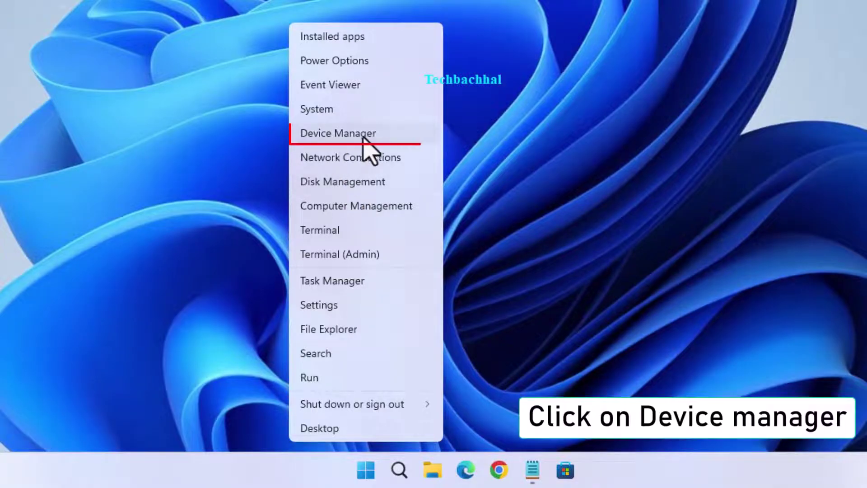
pyautogui.click(346, 134)
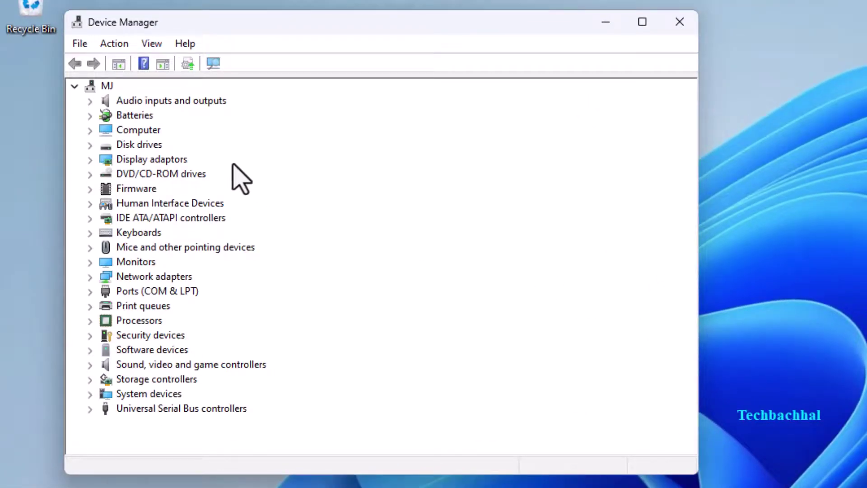
pyautogui.click(91, 409)
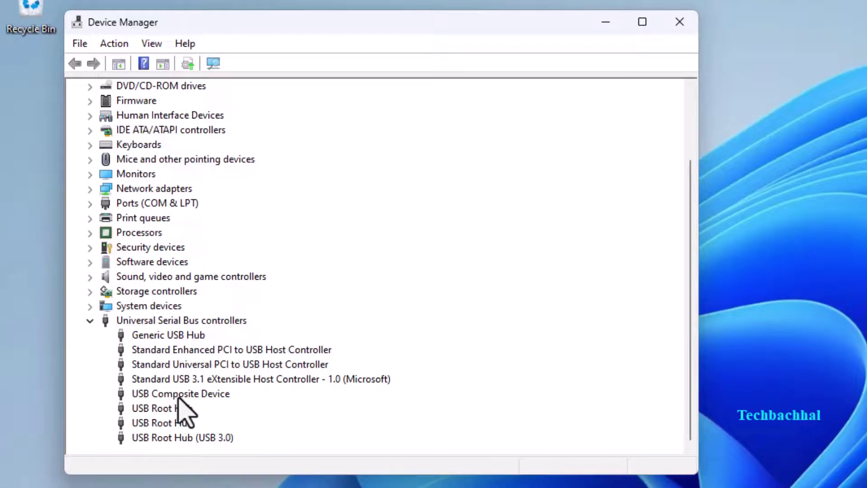
# - Uninstall the USB Root Hub (USB 3.0) device, confirming the removal
pyautogui.rightClick(168, 438)
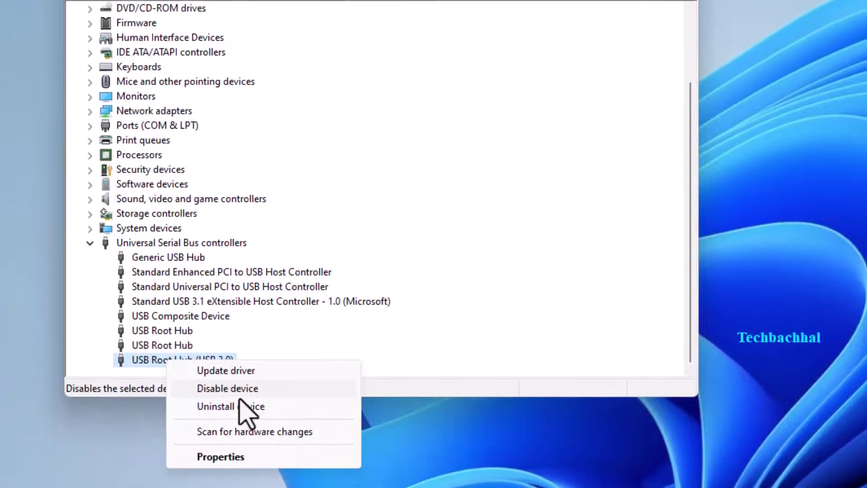
pyautogui.click(239, 404)
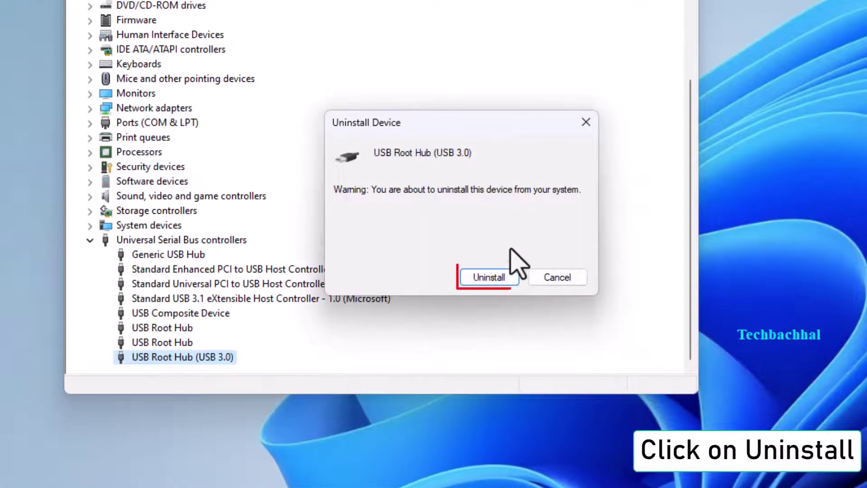
pyautogui.click(499, 277)
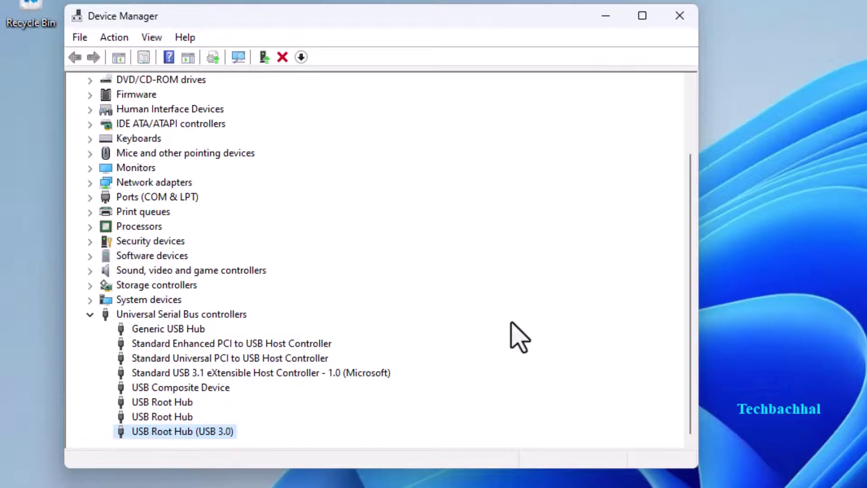
# - Scan for hardware changes from the Action menu to reinstall the hub, then close Device Manager
pyautogui.click(109, 35)
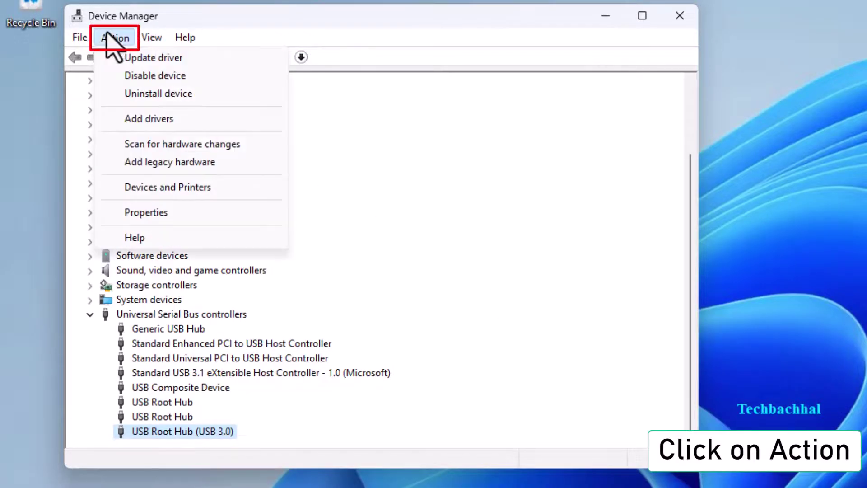
pyautogui.click(153, 145)
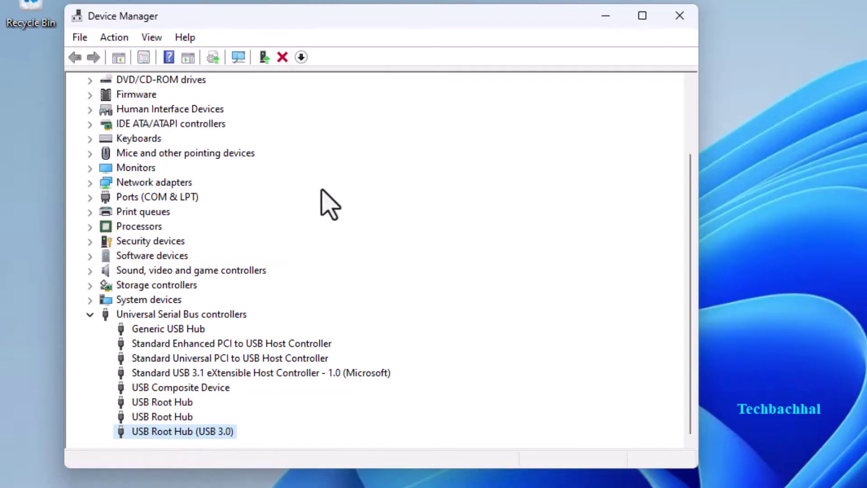
pyautogui.click(679, 17)
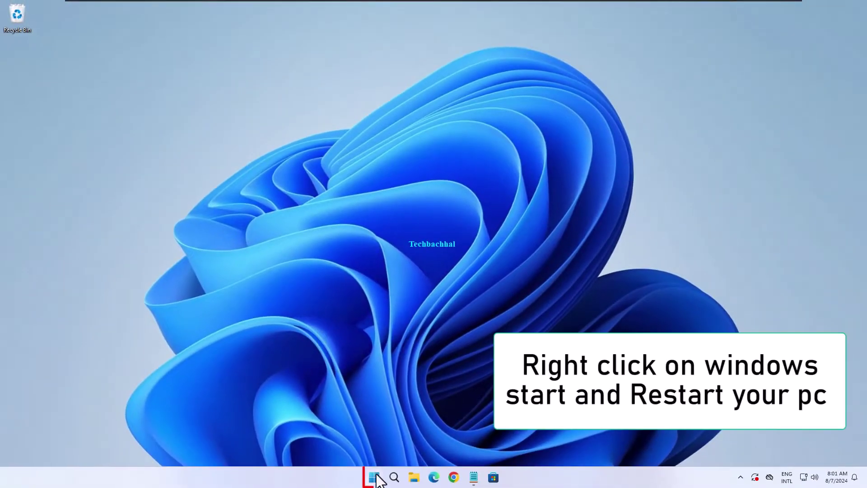
# - Show the Shut down or sign out submenu from the Start context menu, revealing Restart
pyautogui.rightClick(376, 478)
pyautogui.moveTo(378, 439)
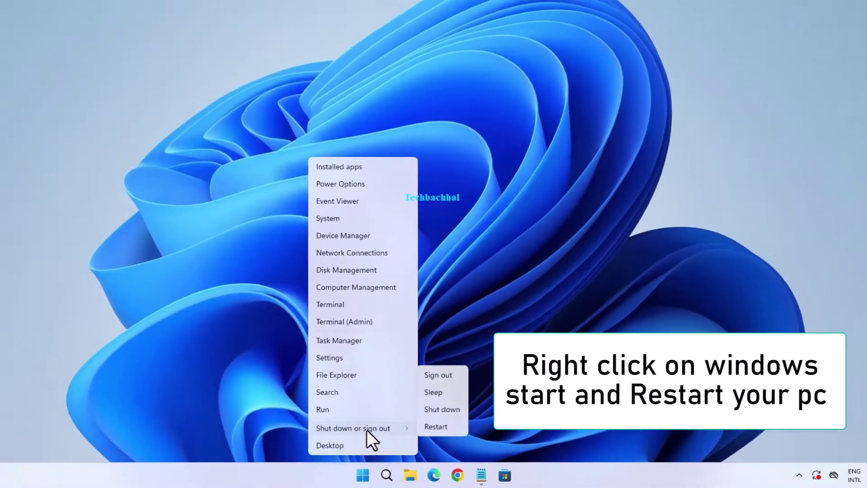